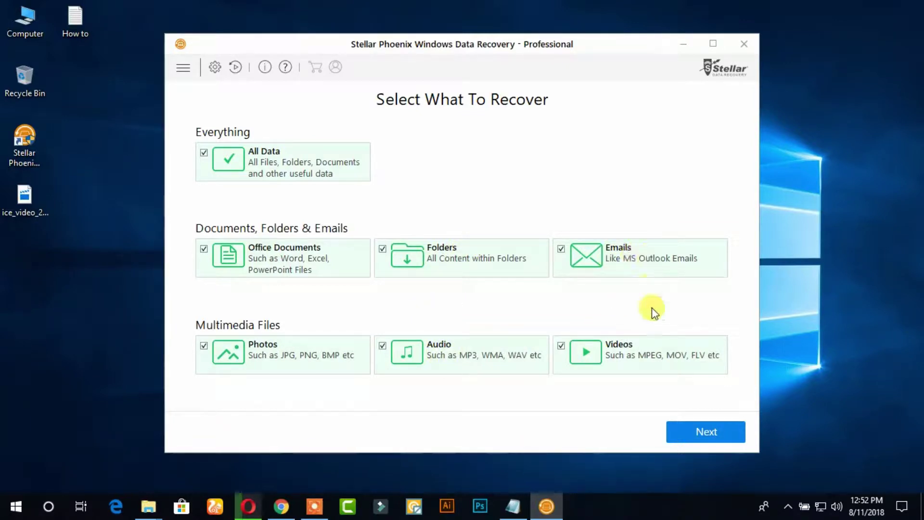
Limit the recovery to videos only and proceed to choosing the location.
{"action": "left_click", "coordinate": [204, 153]}
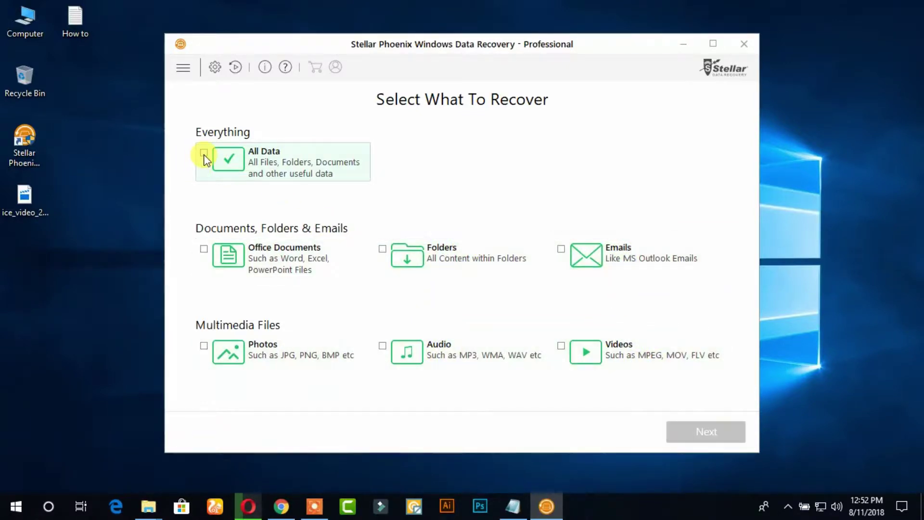
{"action": "left_click", "coordinate": [561, 346]}
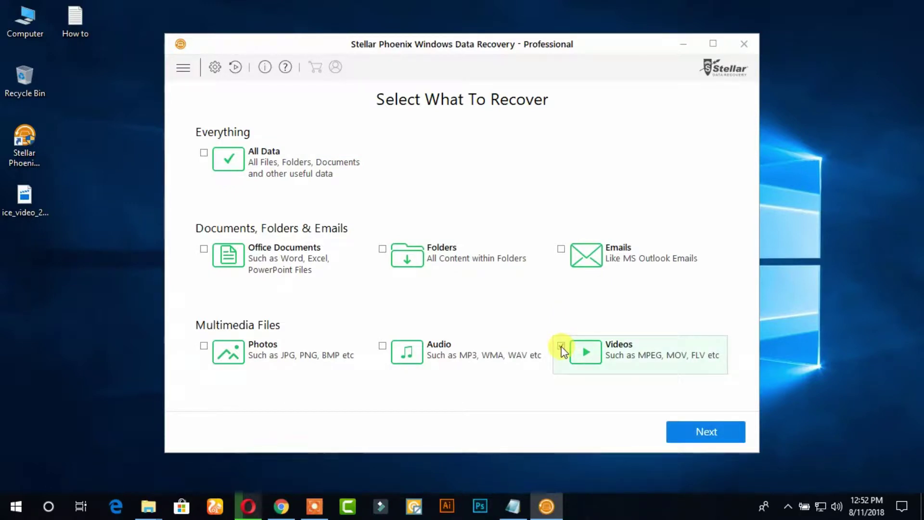
{"action": "left_click", "coordinate": [706, 431]}
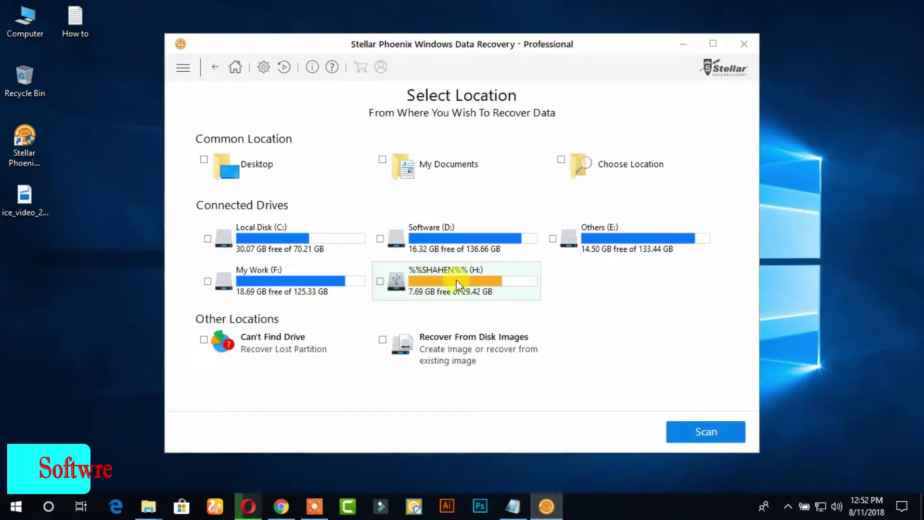
Scan the removable H: drive for recoverable videos and dismiss the scan summary.
{"action": "left_click", "coordinate": [441, 280]}
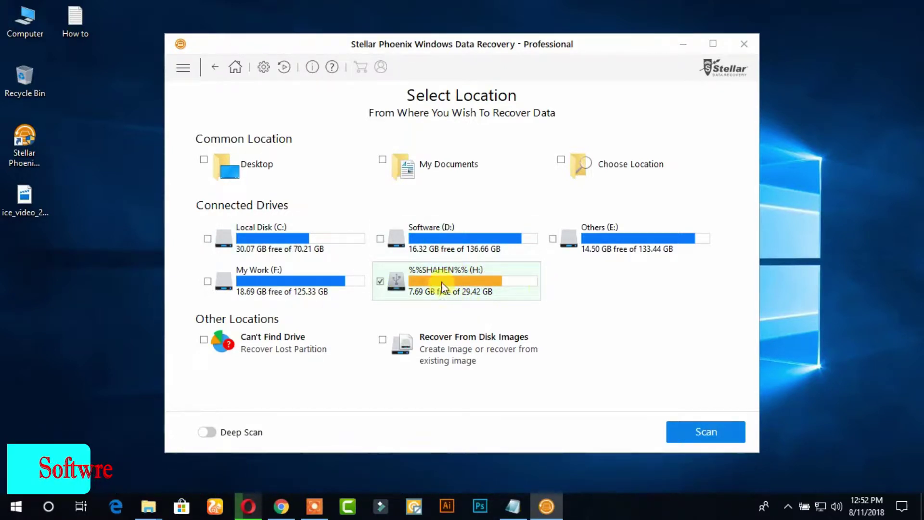
{"action": "left_click", "coordinate": [697, 429]}
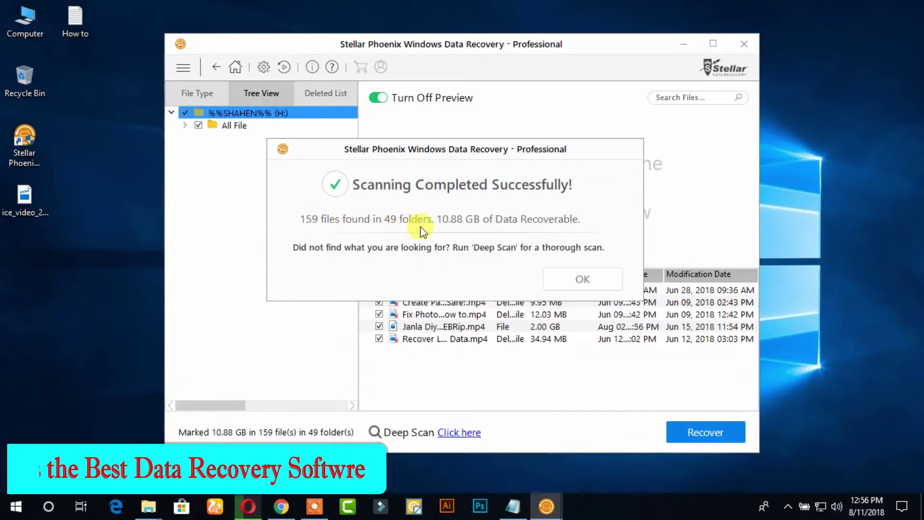
{"action": "left_click", "coordinate": [580, 278]}
Examine the contents of the All File folder in both the tree view and the deleted-files list.
{"action": "left_click", "coordinate": [239, 127]}
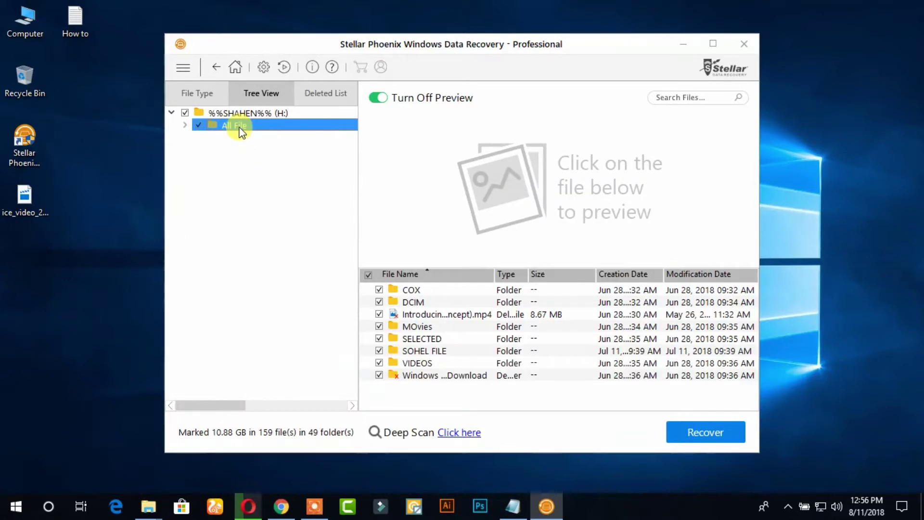
{"action": "left_click", "coordinate": [325, 94]}
{"action": "left_click", "coordinate": [223, 126]}
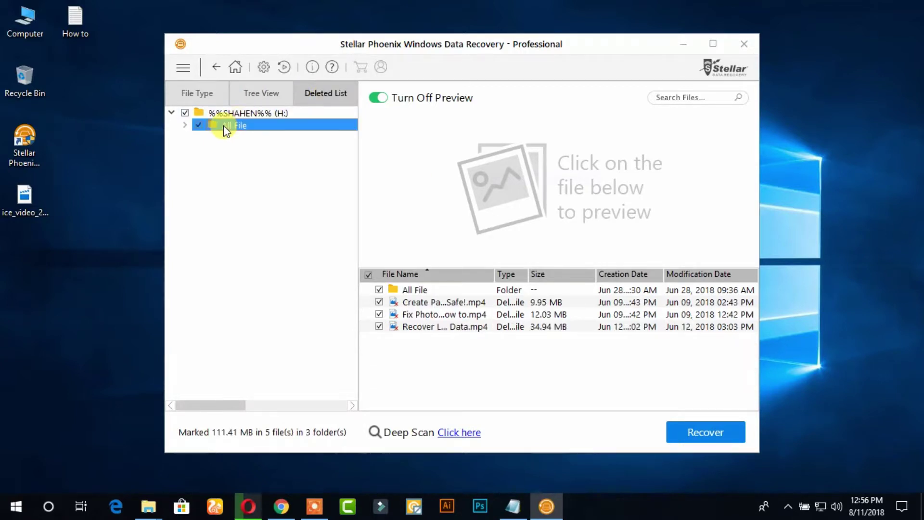
With the results grouped by file type, unmark the 3GP and MKV video folders and open the MP4 folder.
{"action": "left_click", "coordinate": [198, 93]}
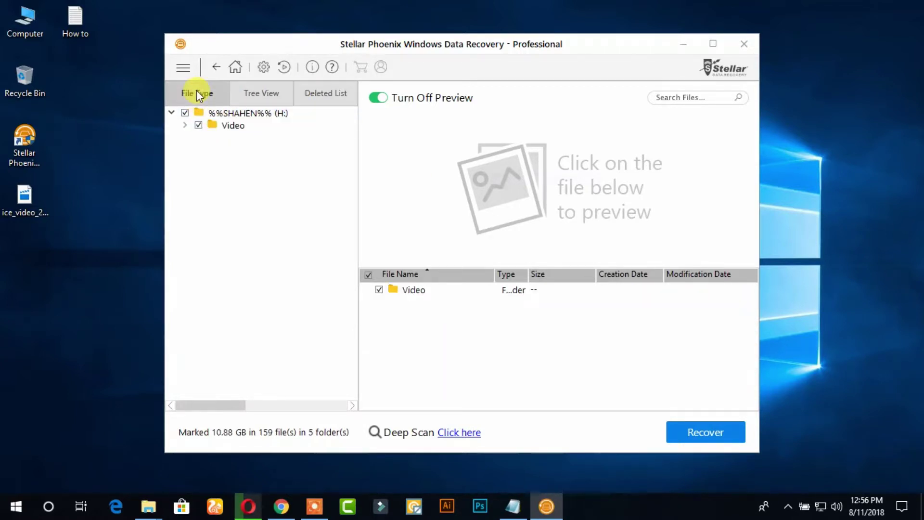
{"action": "left_click", "coordinate": [212, 128]}
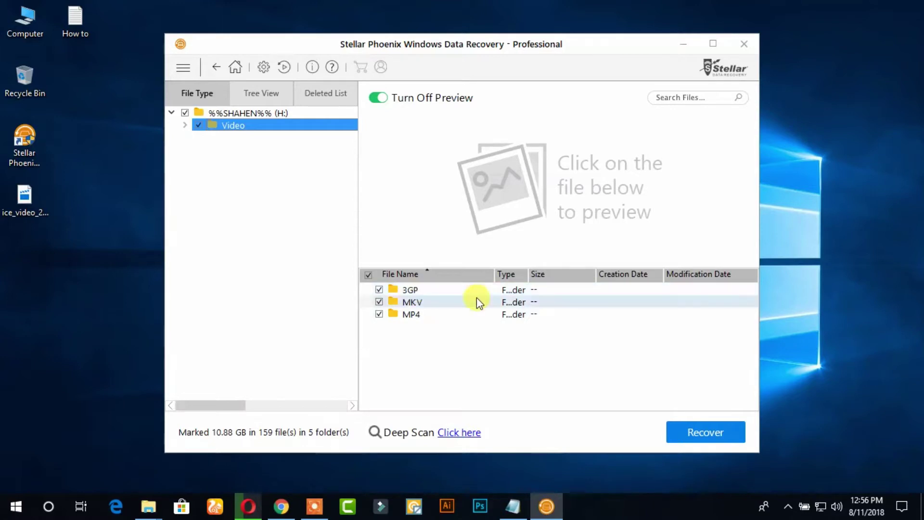
{"action": "left_click", "coordinate": [379, 290]}
{"action": "left_click", "coordinate": [379, 302]}
{"action": "left_click", "coordinate": [407, 315]}
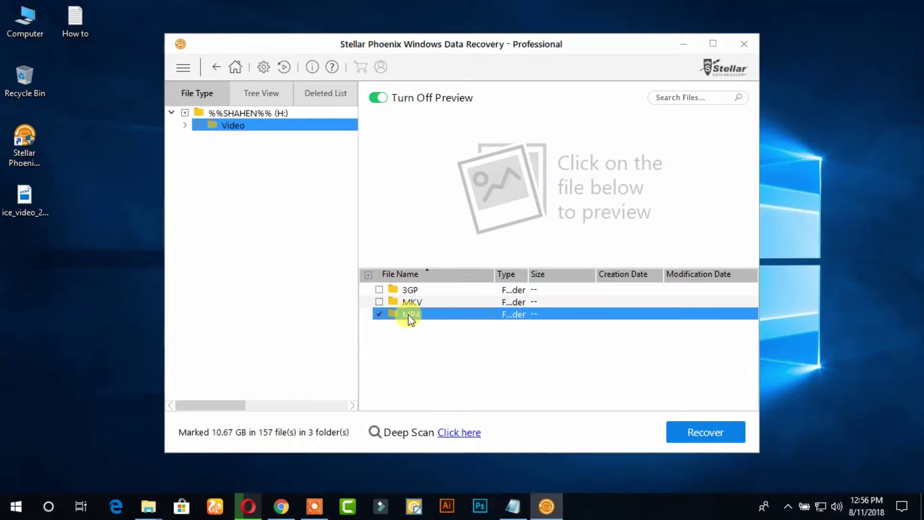
{"action": "double_click", "coordinate": [541, 316]}
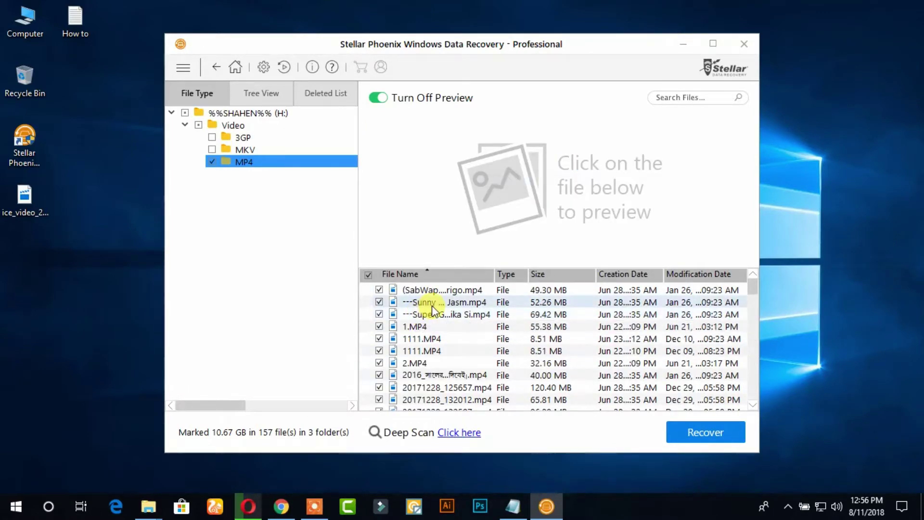
Review the found MP4 files and unmark all of them at once.
{"action": "scroll", "coordinate": [423, 313], "scroll_direction": "down", "scroll_amount": 10}
{"action": "scroll", "coordinate": [434, 337], "scroll_direction": "down", "scroll_amount": 1}
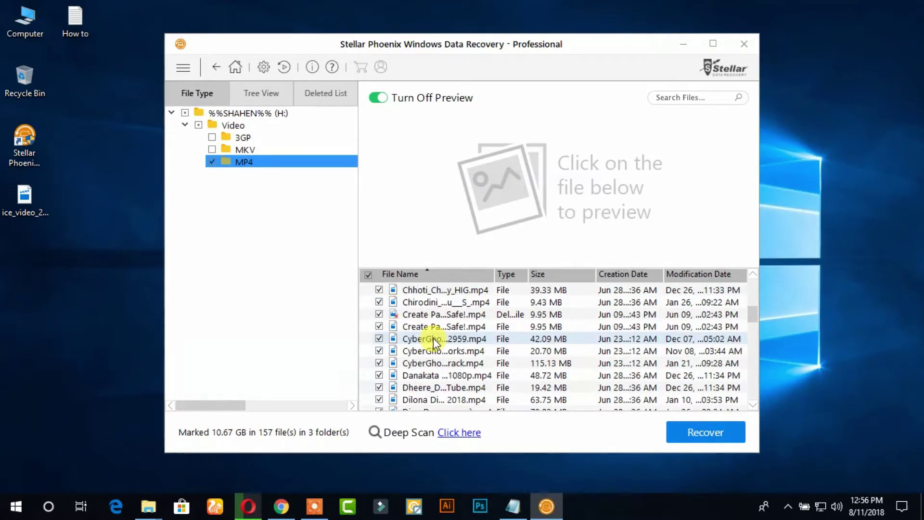
{"action": "scroll", "coordinate": [404, 313], "scroll_direction": "up", "scroll_amount": 8}
{"action": "scroll", "coordinate": [442, 308], "scroll_direction": "down", "scroll_amount": 20}
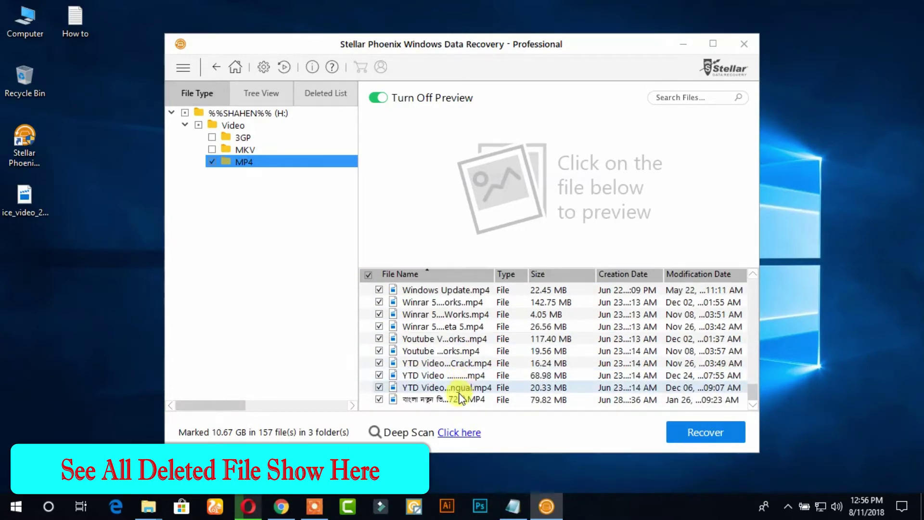
{"action": "scroll", "coordinate": [478, 316], "scroll_direction": "up", "scroll_amount": 20}
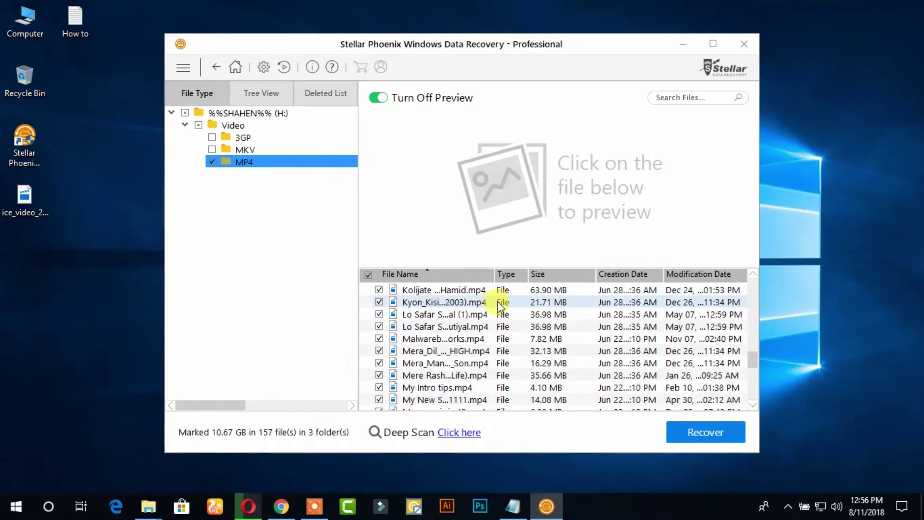
{"action": "scroll", "coordinate": [499, 303], "scroll_direction": "up", "scroll_amount": 8}
{"action": "left_click", "coordinate": [368, 275]}
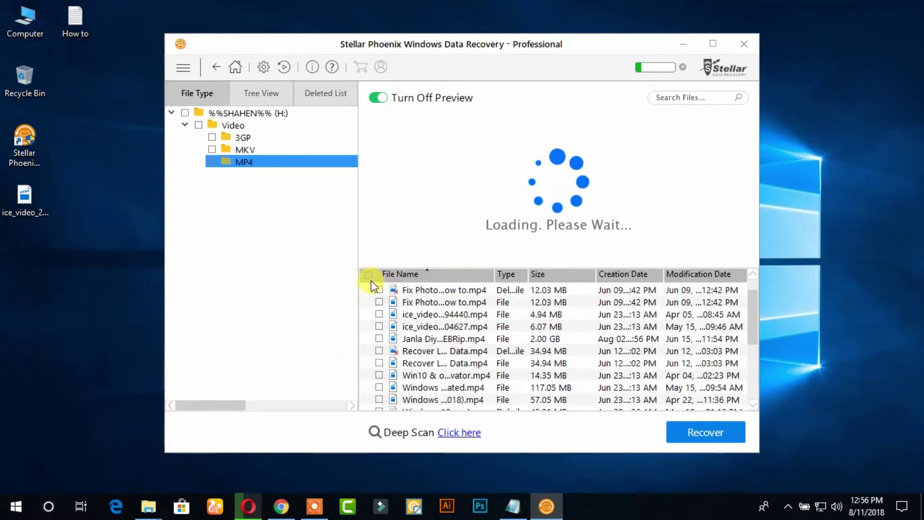
Mark only the Lo Safar (1) MP4 video for recovery and pause its preview.
{"action": "scroll", "coordinate": [426, 314], "scroll_direction": "up", "scroll_amount": 20}
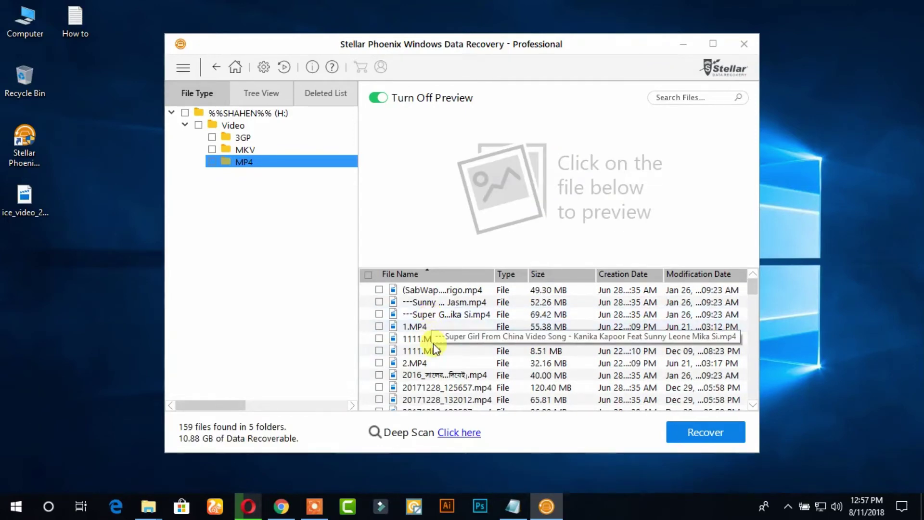
{"action": "scroll", "coordinate": [443, 354], "scroll_direction": "down", "scroll_amount": 15}
{"action": "scroll", "coordinate": [461, 367], "scroll_direction": "down", "scroll_amount": 5}
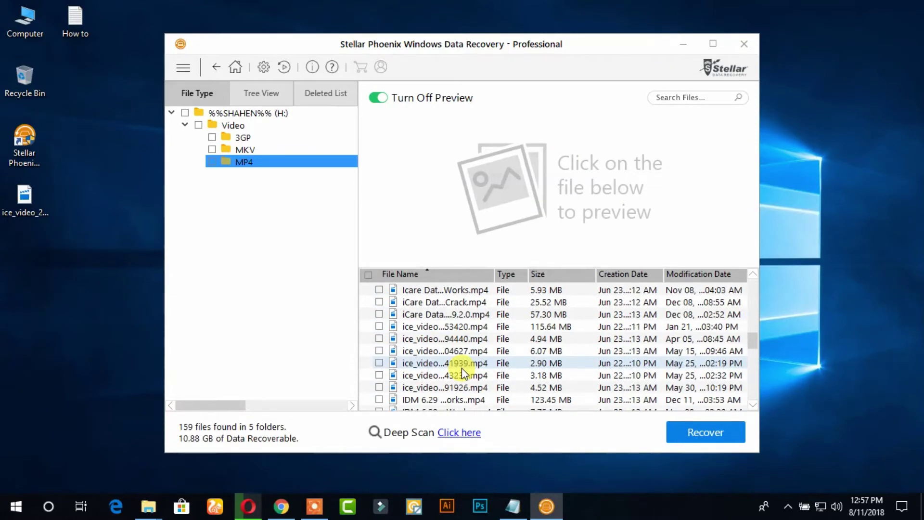
{"action": "scroll", "coordinate": [462, 368], "scroll_direction": "down", "scroll_amount": 4}
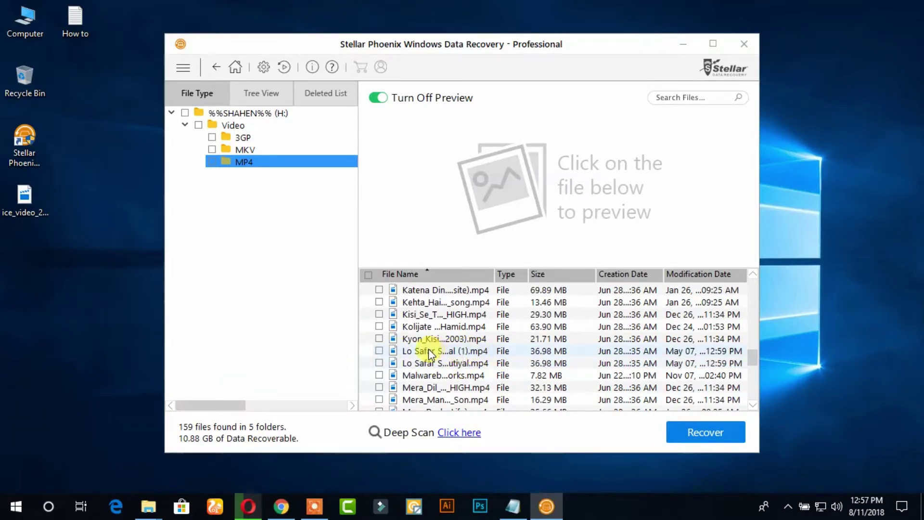
{"action": "left_click", "coordinate": [378, 353]}
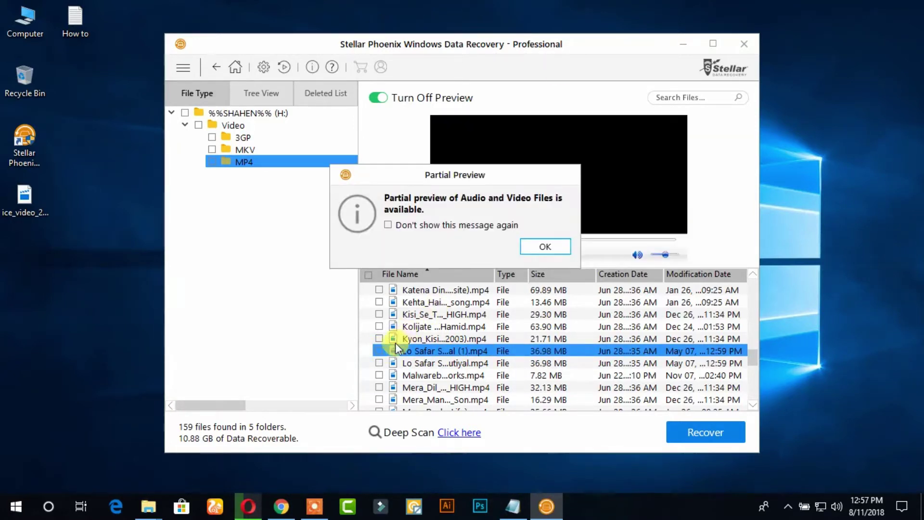
{"action": "left_click", "coordinate": [533, 247]}
{"action": "left_click", "coordinate": [379, 351]}
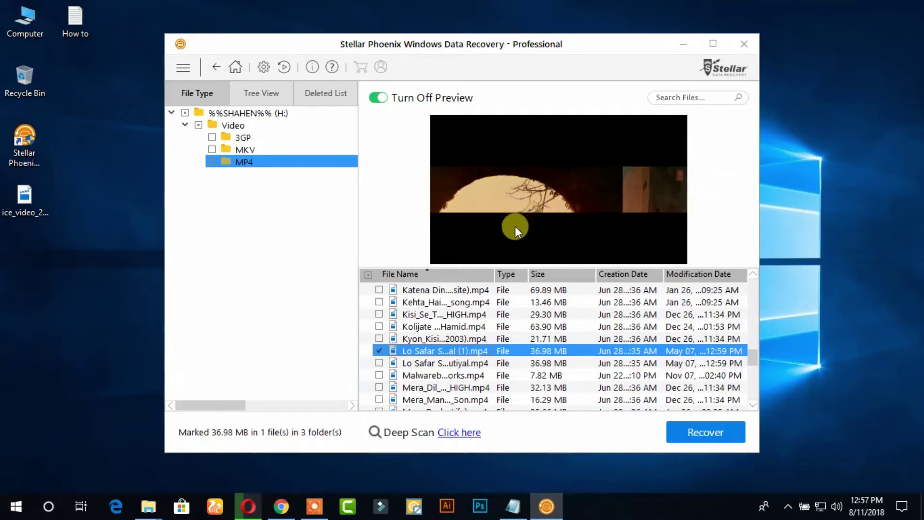
{"action": "mouse_move", "coordinate": [470, 253]}
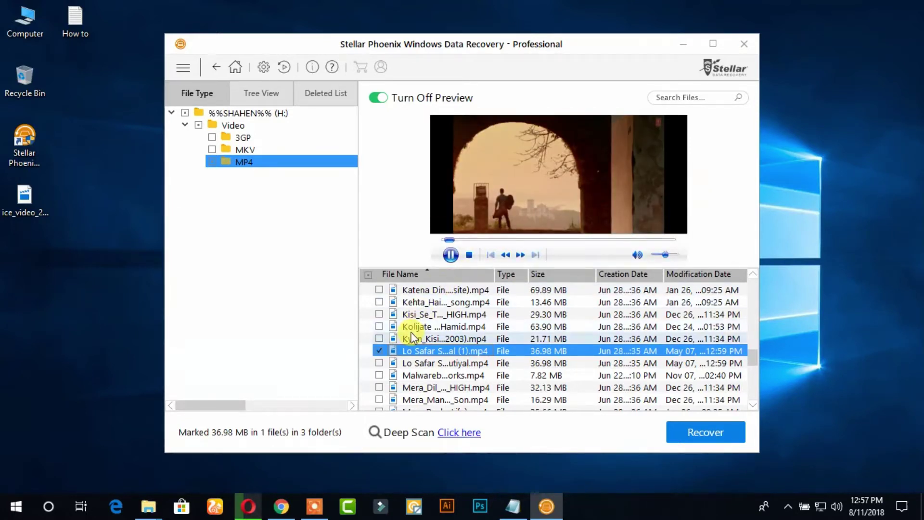
{"action": "left_click", "coordinate": [451, 255]}
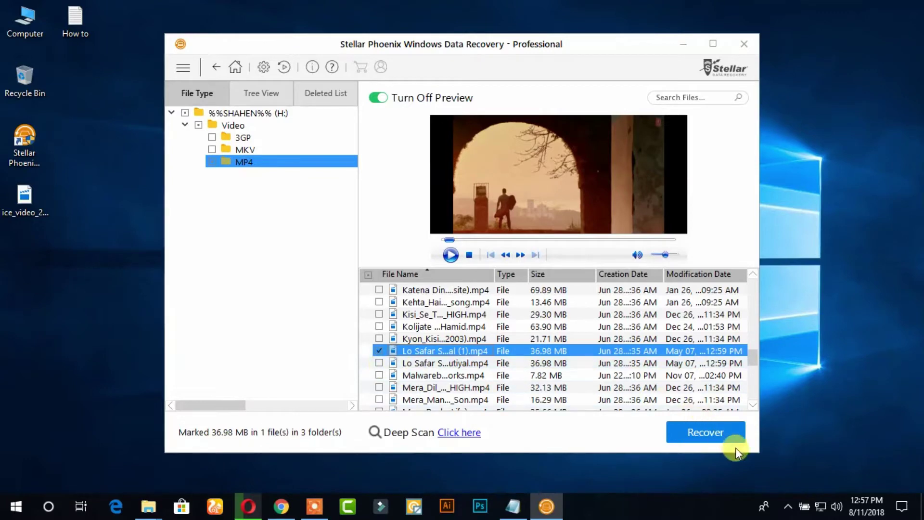
Recover the marked video, saving it to the Desktop.
{"action": "left_click", "coordinate": [714, 438]}
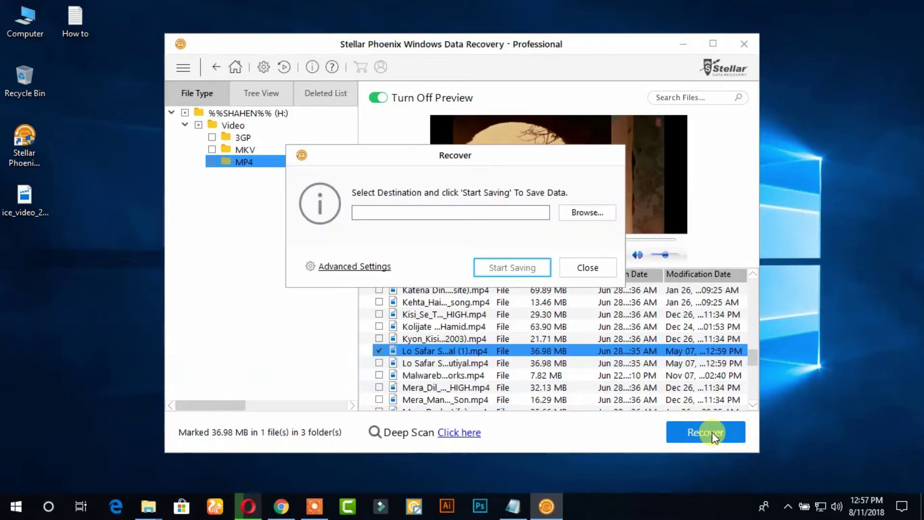
{"action": "left_click", "coordinate": [582, 213]}
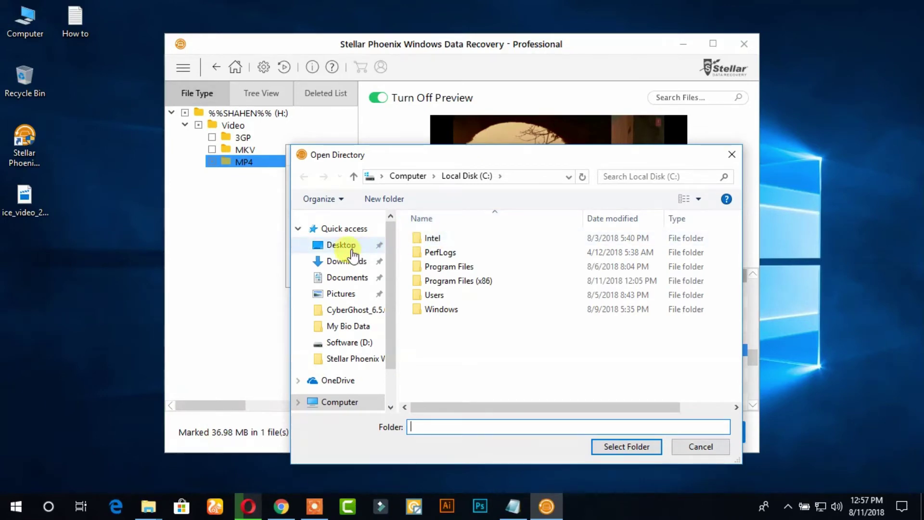
{"action": "left_click", "coordinate": [341, 245]}
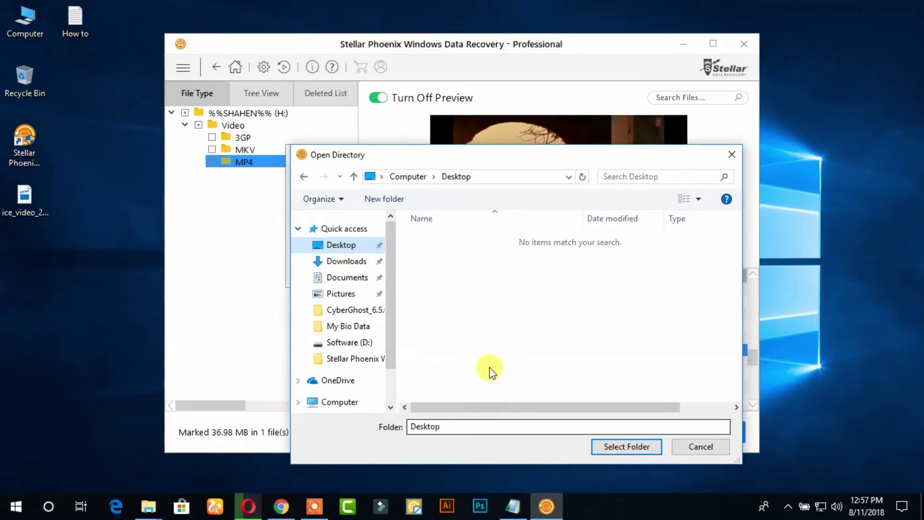
{"action": "left_click", "coordinate": [625, 445]}
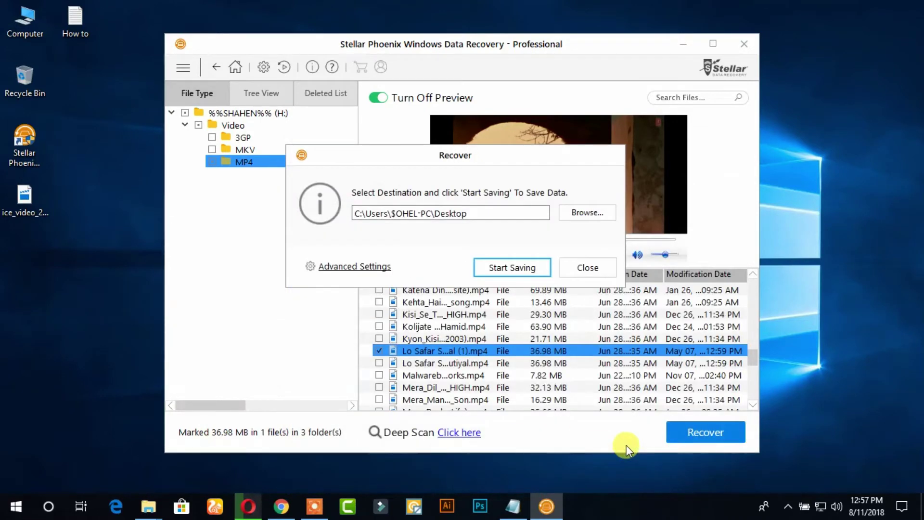
{"action": "left_click", "coordinate": [515, 272]}
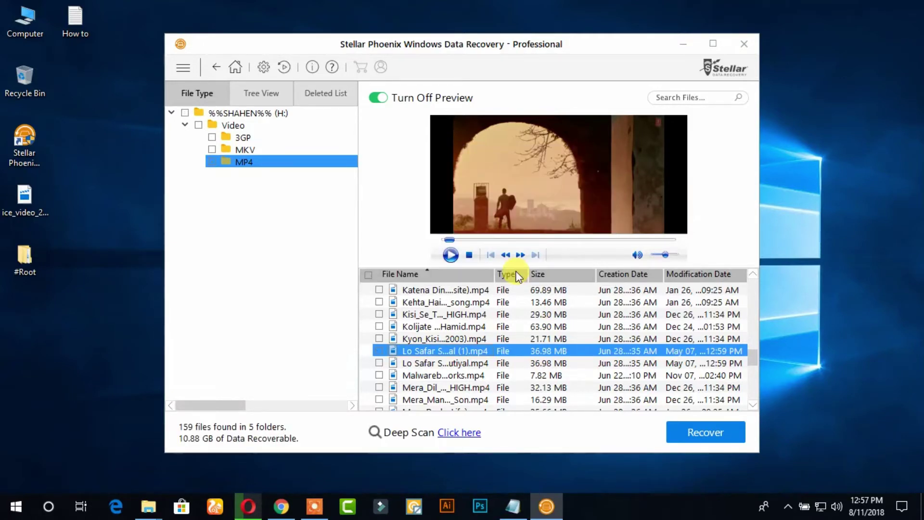
Minimize the recovery program and open the Video > MP4 subfolder of the recovered #Root folder on the desktop.
{"action": "left_click", "coordinate": [682, 43]}
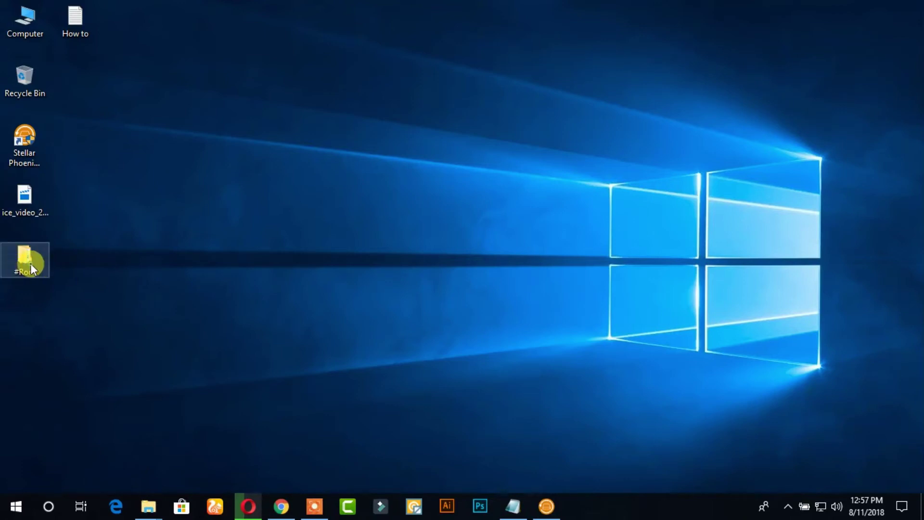
{"action": "double_click", "coordinate": [31, 264]}
{"action": "double_click", "coordinate": [154, 87]}
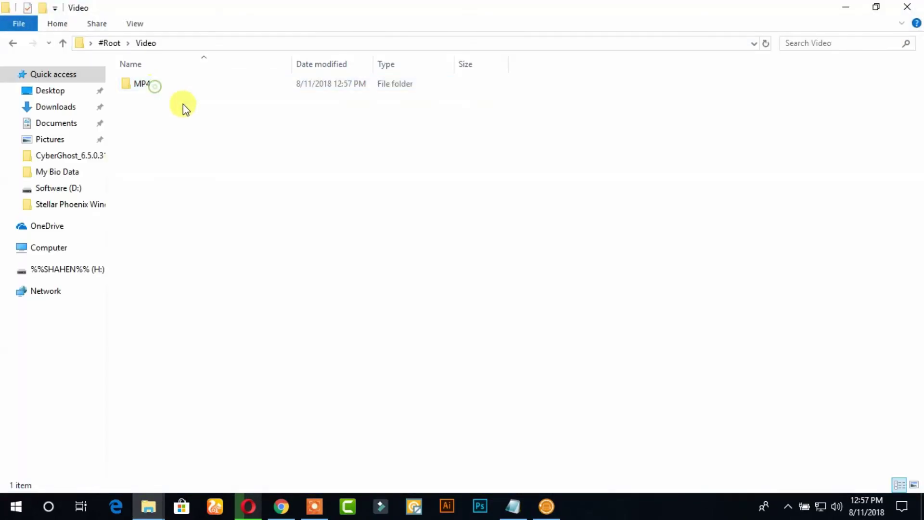
{"action": "double_click", "coordinate": [146, 88]}
Open the recovered Lo Safar video with KMPlayer.
{"action": "left_click", "coordinate": [153, 121]}
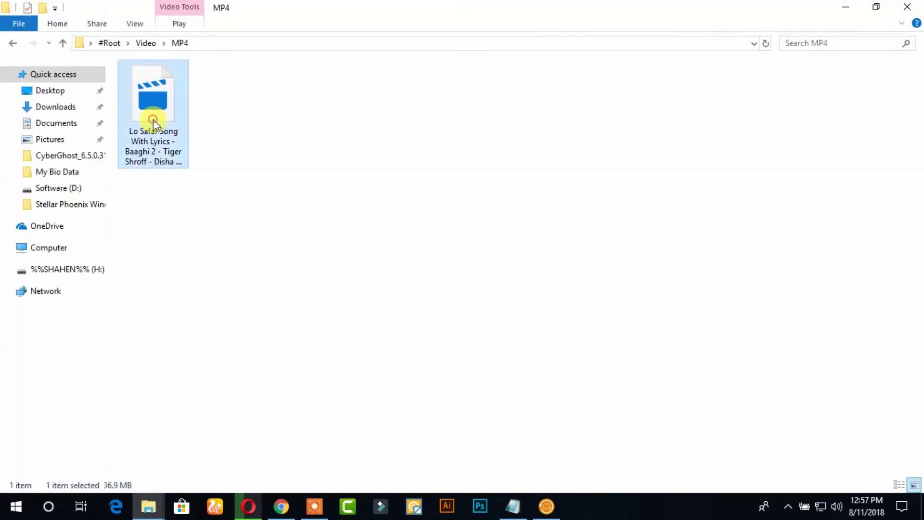
{"action": "right_click", "coordinate": [153, 120]}
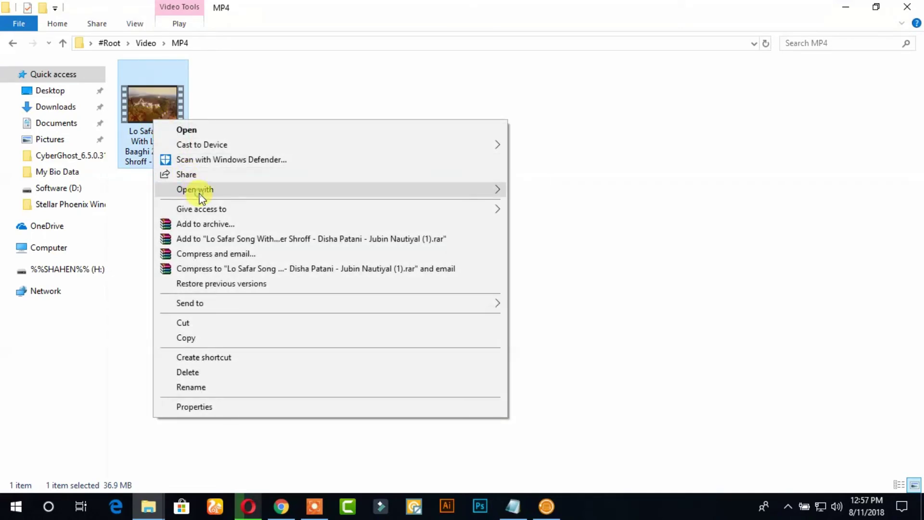
{"action": "mouse_move", "coordinate": [201, 192]}
{"action": "left_click", "coordinate": [556, 222]}
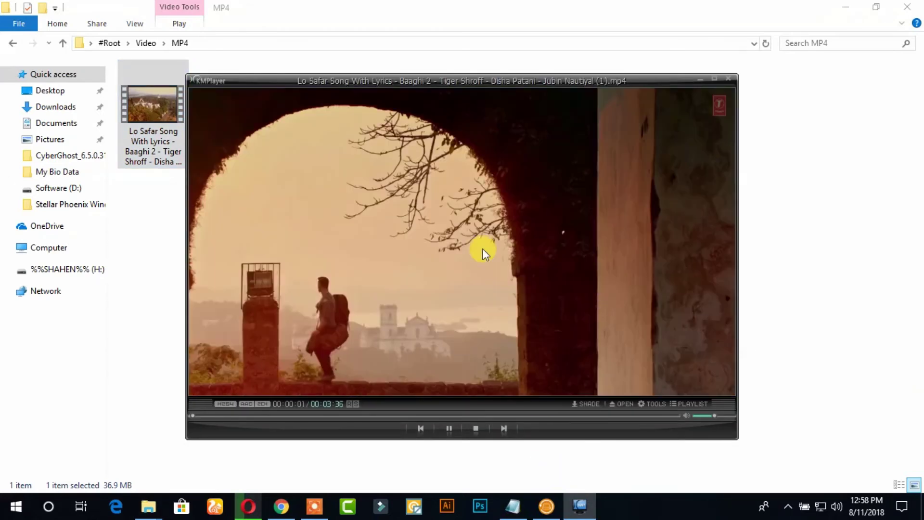
Check the recovered video's playback near its beginning and at about 4 min 33 s, pausing and minimizing the player to finish.
{"action": "left_click", "coordinate": [240, 415]}
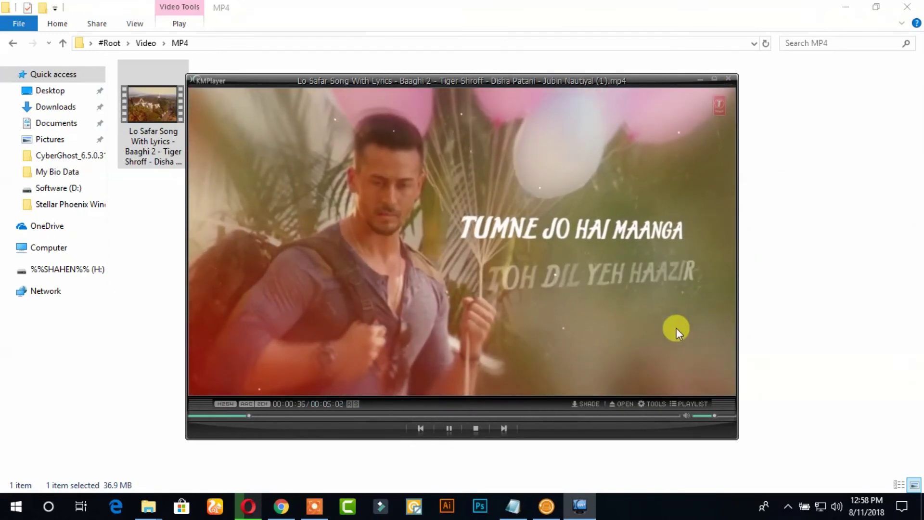
{"action": "left_click", "coordinate": [633, 415]}
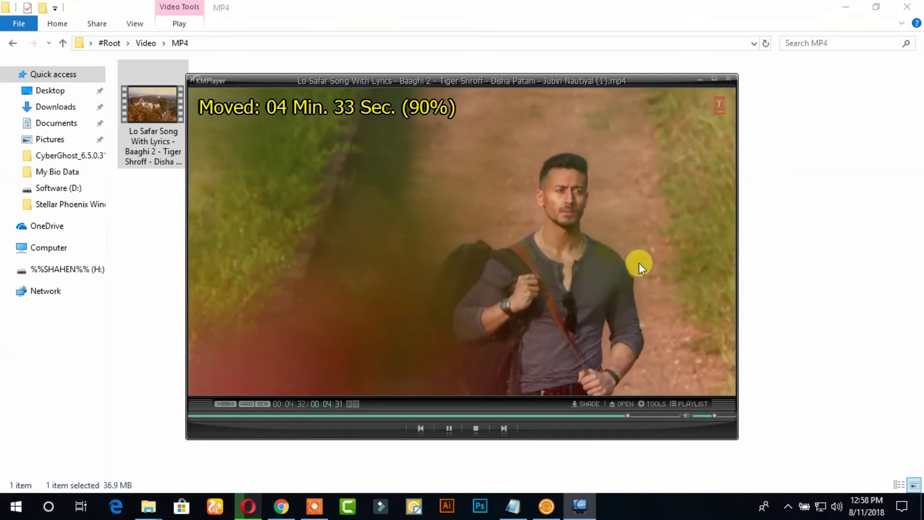
{"action": "left_click", "coordinate": [446, 431]}
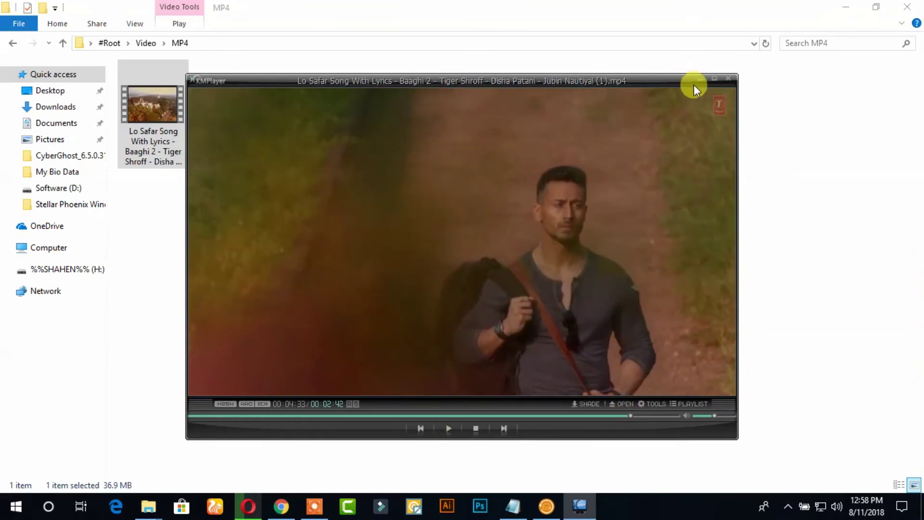
{"action": "left_click", "coordinate": [697, 81]}
Switch to the How to note in Notepad, highlight its Enjoy line, and minimize the note and folder windows.
{"action": "left_click", "coordinate": [512, 504]}
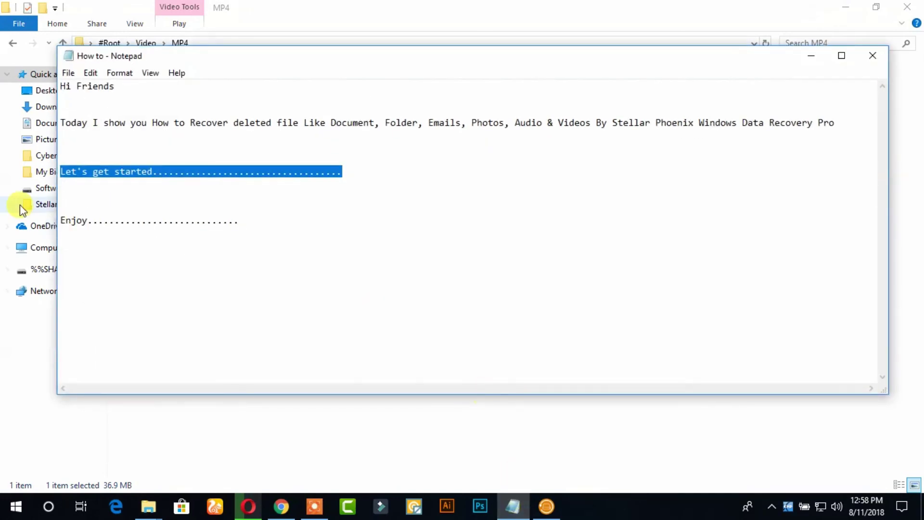
{"action": "left_click_drag", "start_coordinate": [64, 220], "coordinate": [264, 218]}
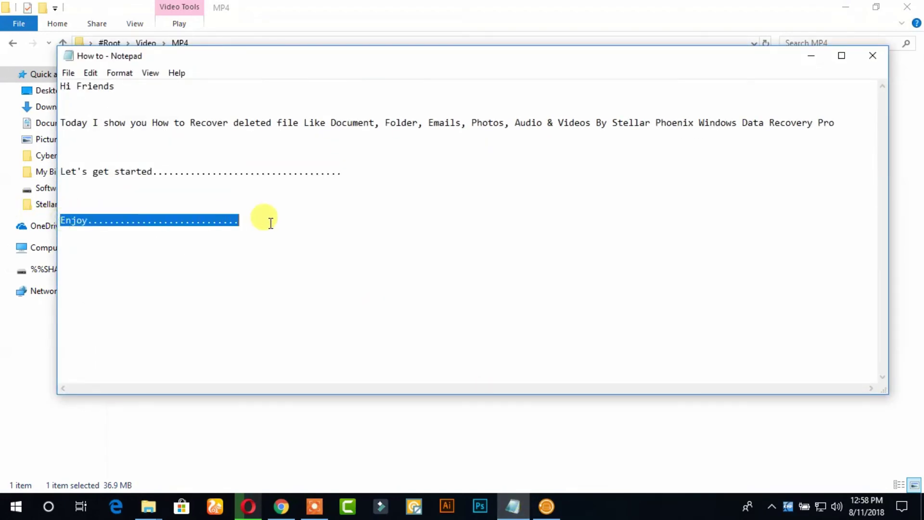
{"action": "left_click", "coordinate": [799, 57]}
{"action": "left_click", "coordinate": [848, 8]}
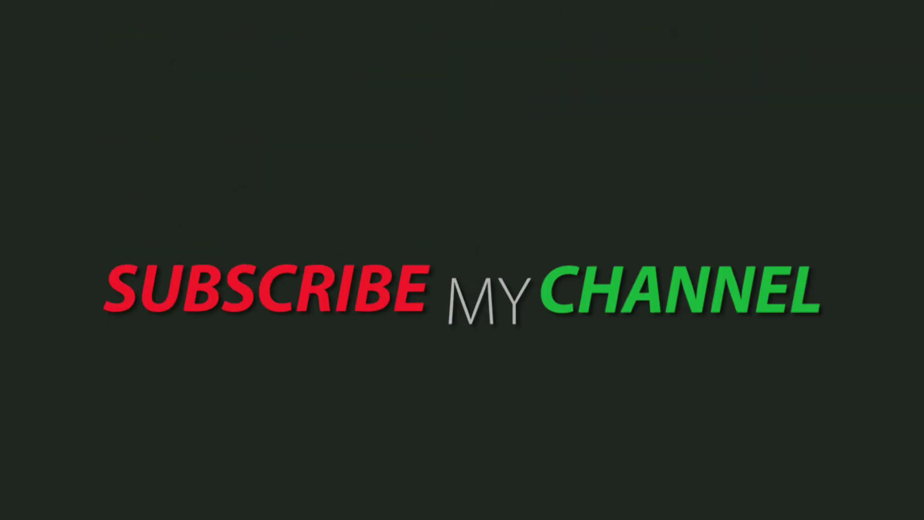